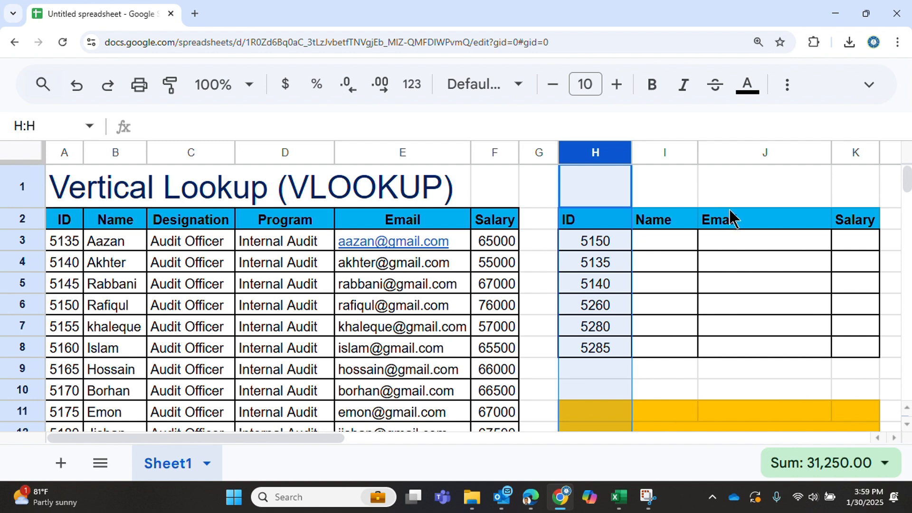
Start a VLOOKUP formula in cell I3 under Name, using the ID in H3 as the search key
click(607, 243)
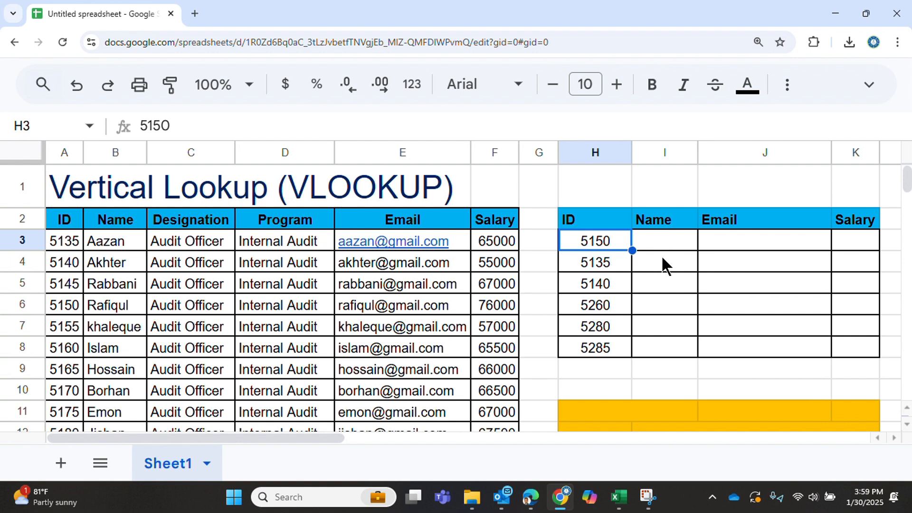
click(680, 244)
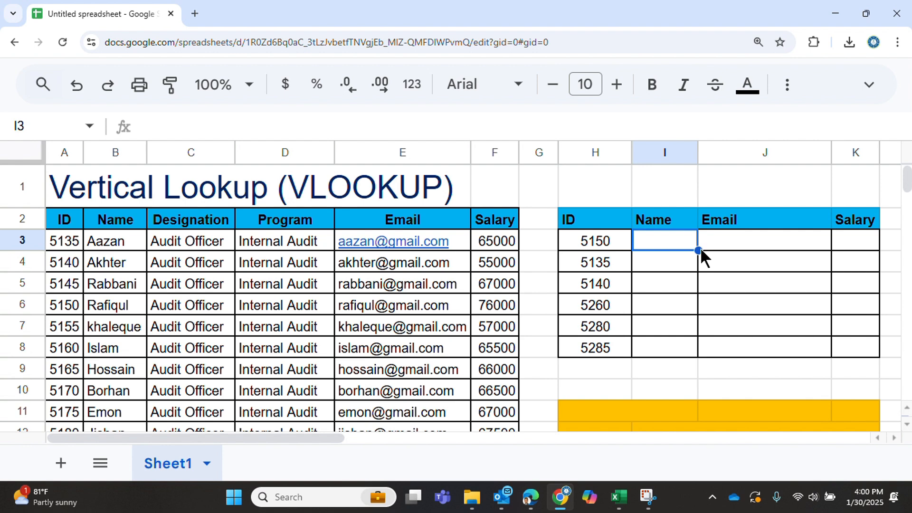
text(=vlook)
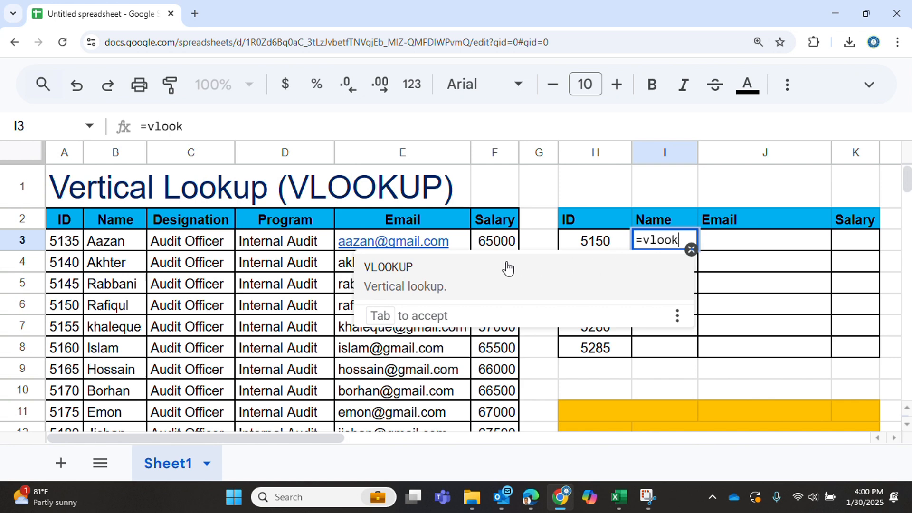
click(390, 267)
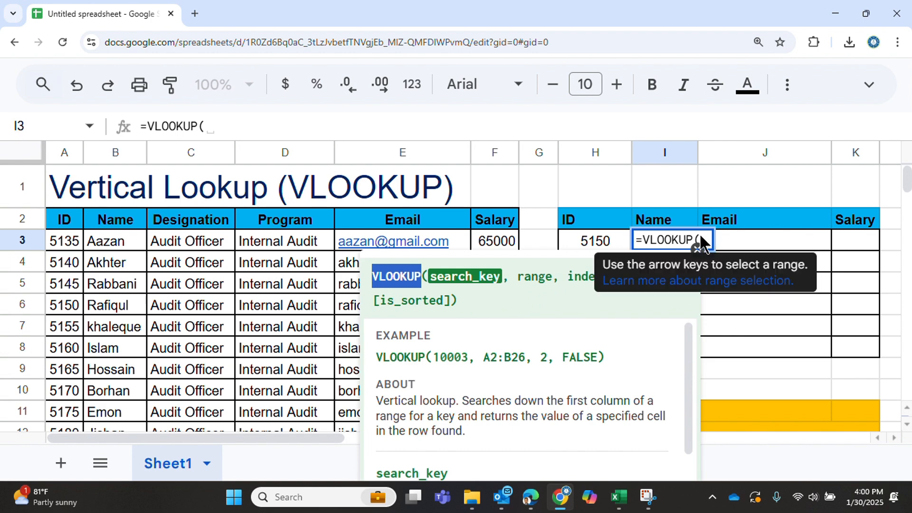
click(598, 239)
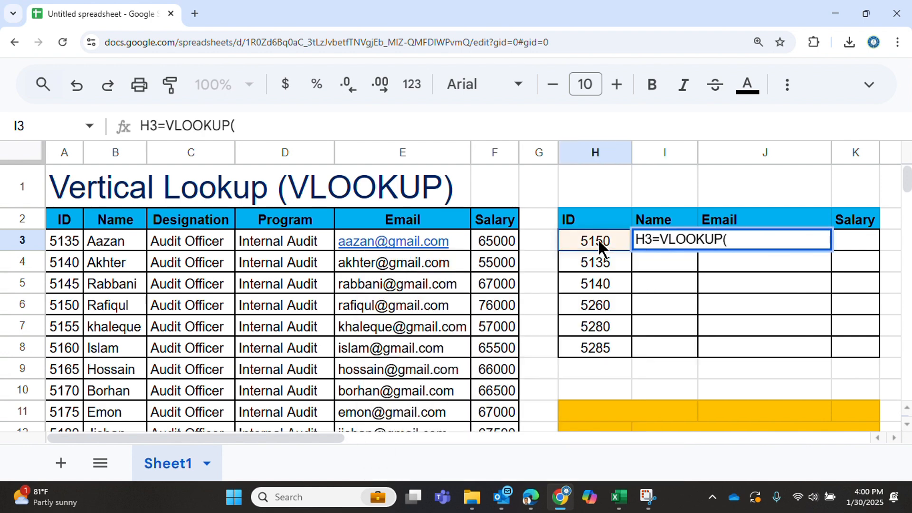
key(ctrl+z)
click(600, 239)
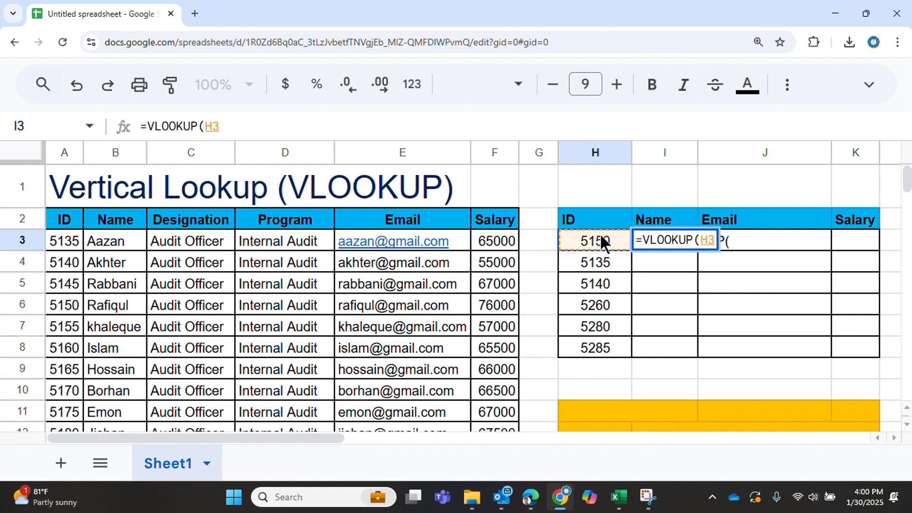
text(,)
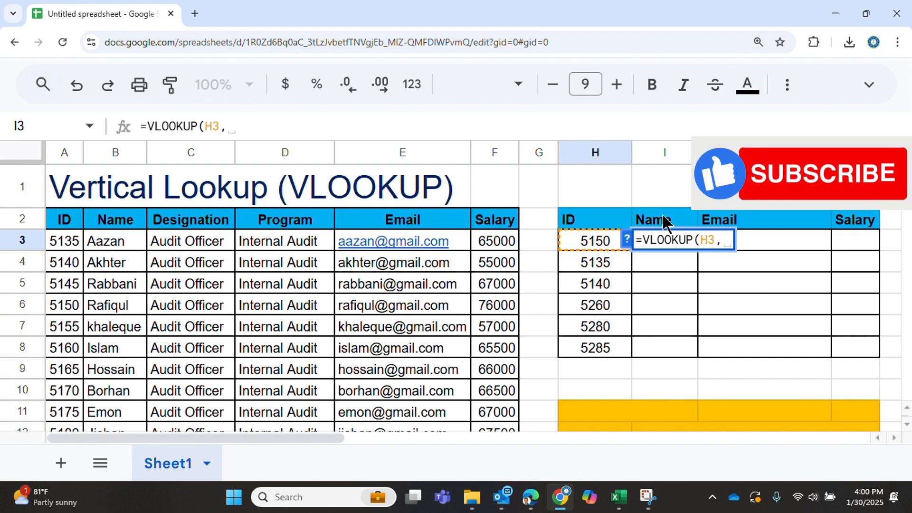
Set the lookup range of the I3 formula to the whole source table, A2:F33
click(61, 222)
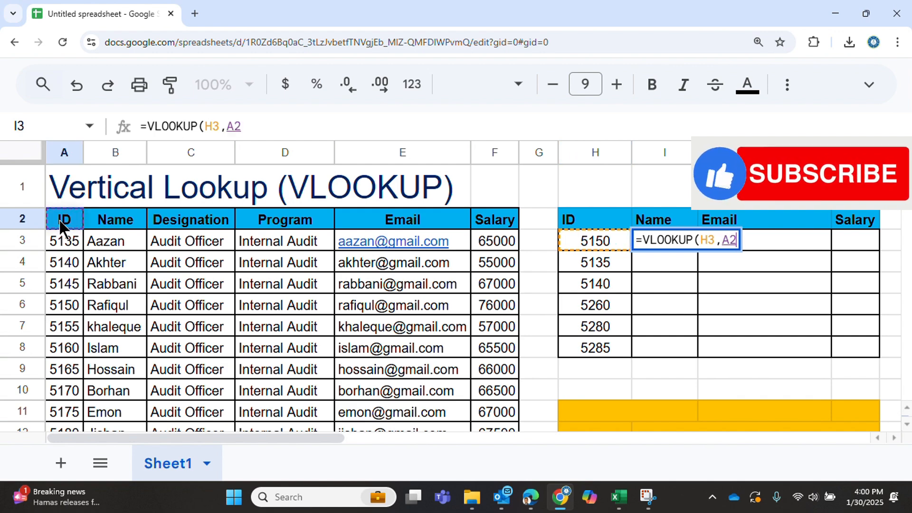
key(ctrl+shift+Right)
key(ctrl+shift+Down)
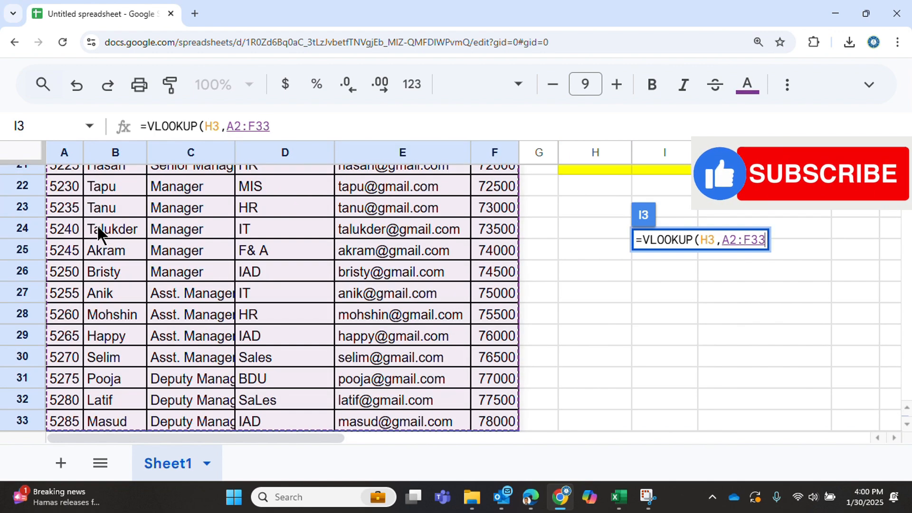
text(,)
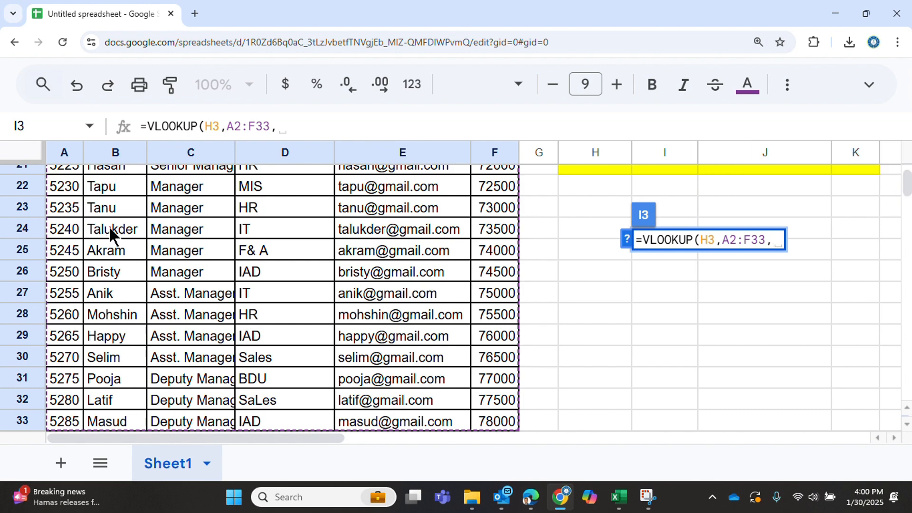
scroll(429, 323, up, 7)
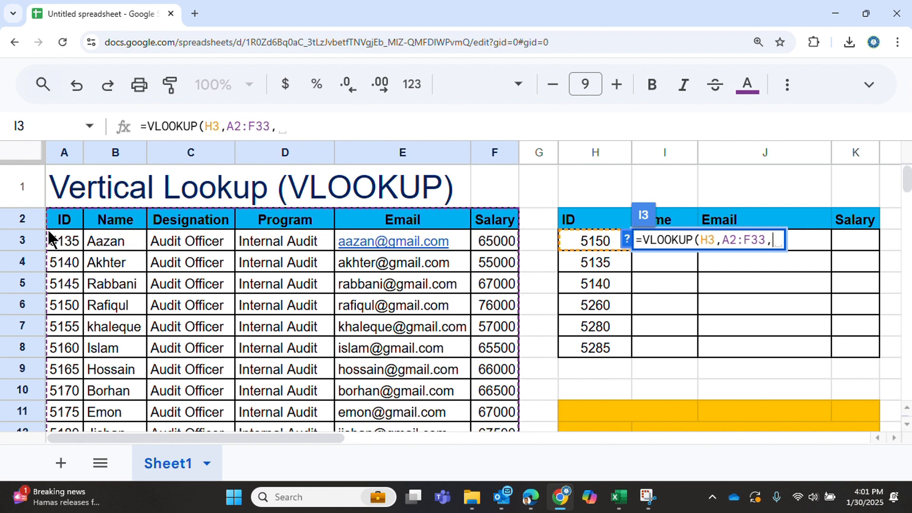
Complete the Name formula with column index 2 and match type 0, and accept the suggested autofill for the remaining IDs
text(2)
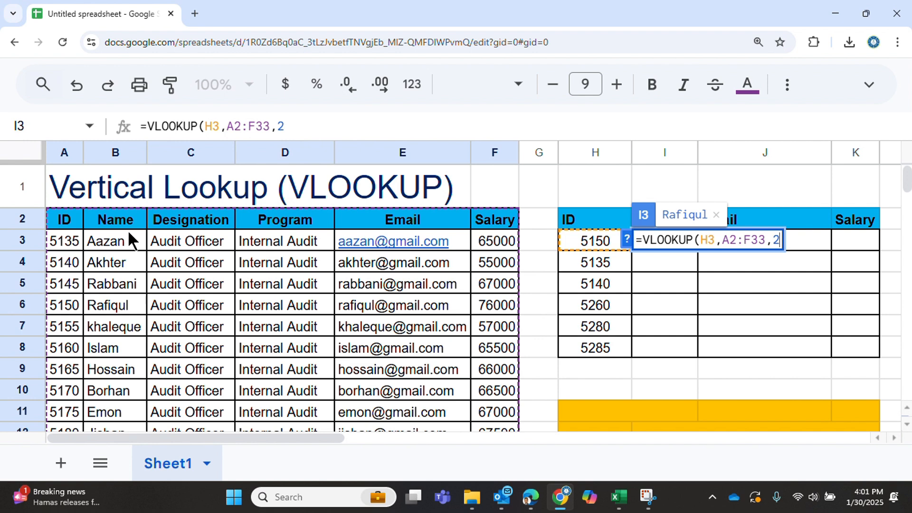
text(,)
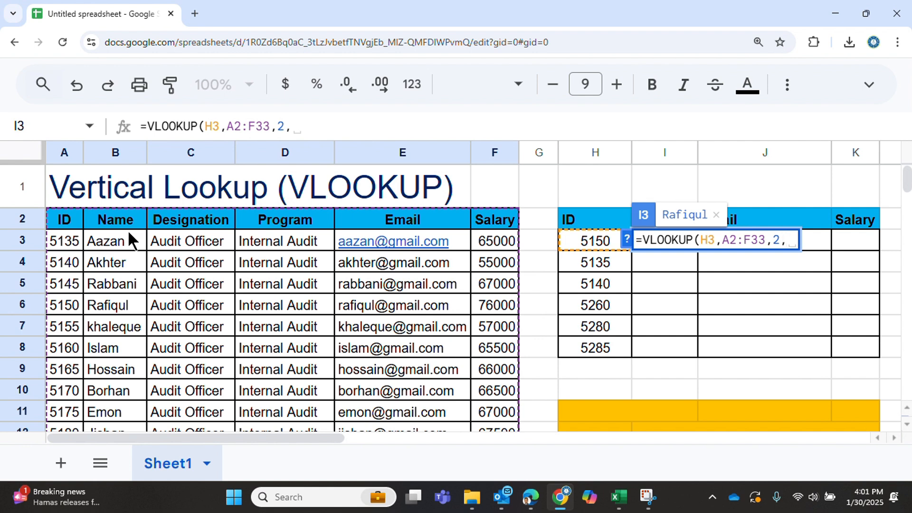
text(0))
key(Return)
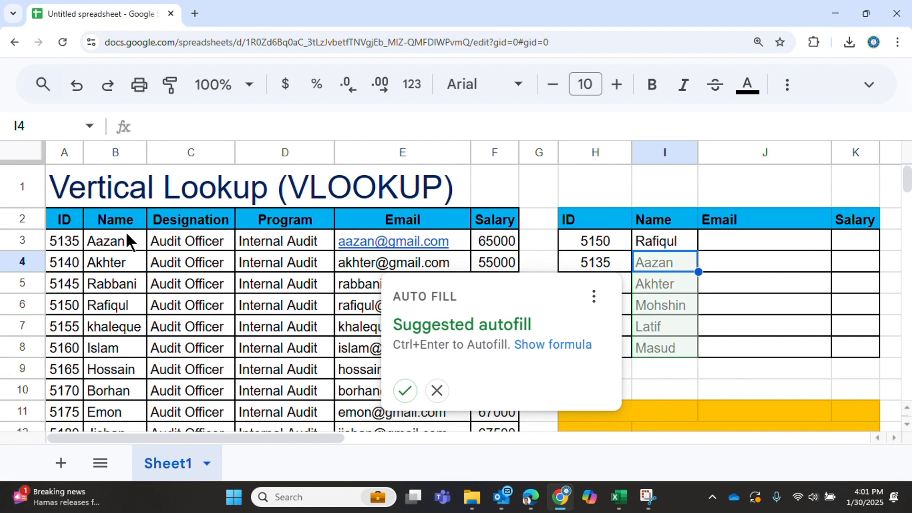
click(401, 392)
Check the filled names in the lookup table against their IDs and the source table
click(679, 284)
click(676, 267)
click(588, 266)
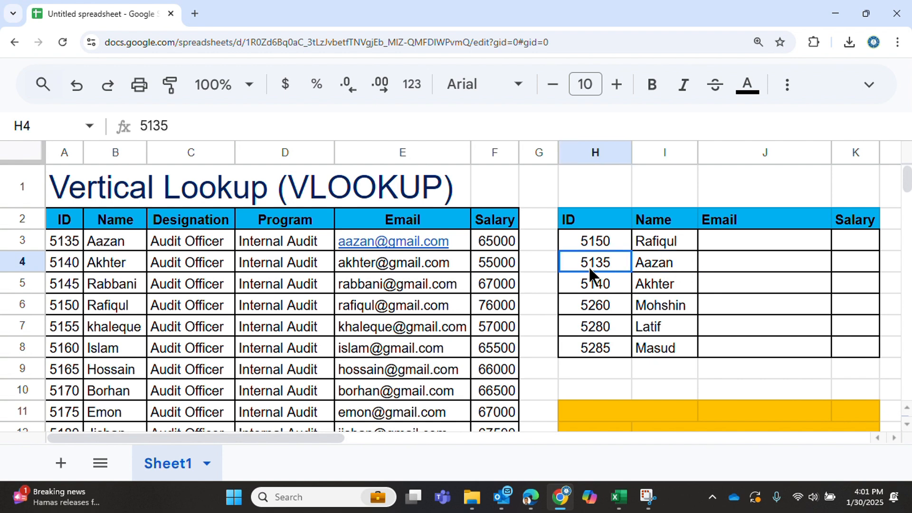
click(134, 248)
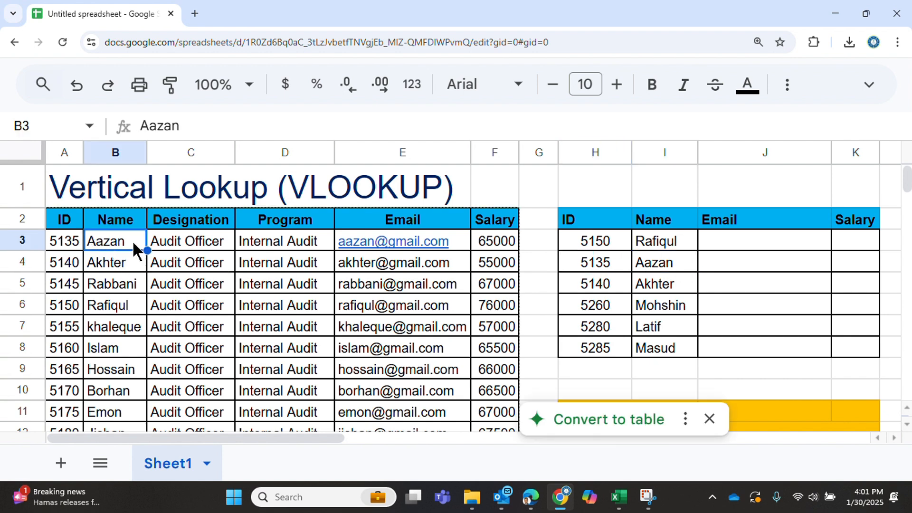
click(661, 265)
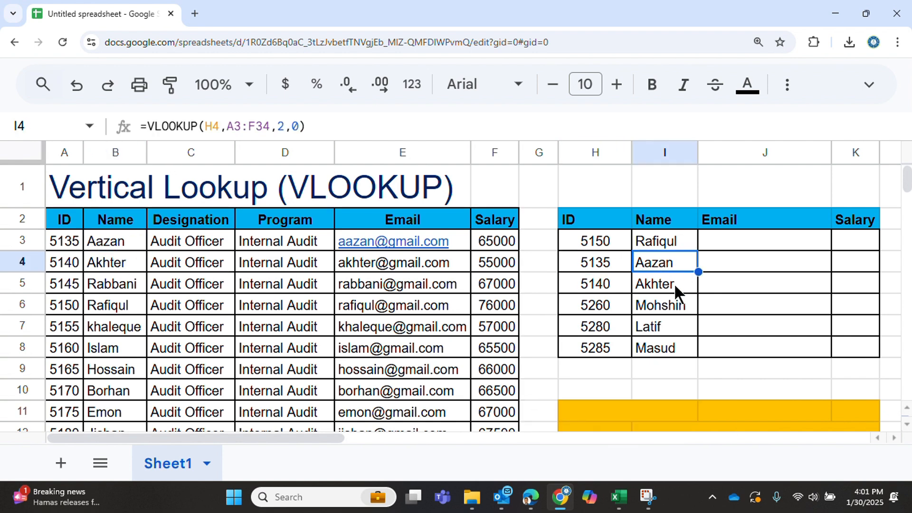
click(608, 285)
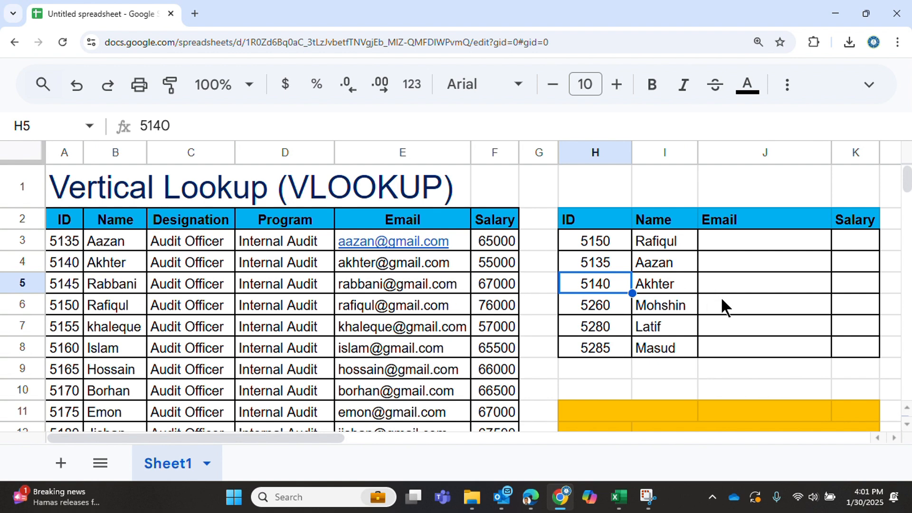
click(672, 350)
Start a VLOOKUP formula in cell J3 under Email, using H3 as the search key
click(731, 238)
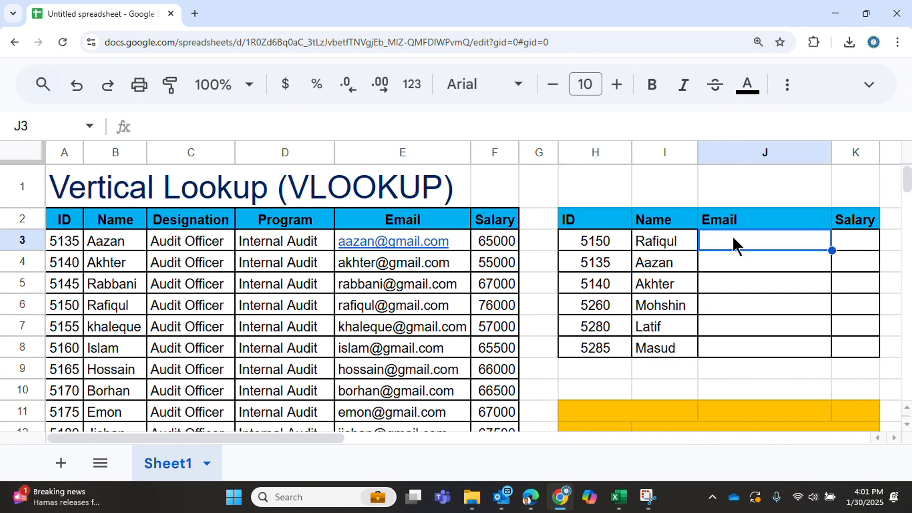
text(=)
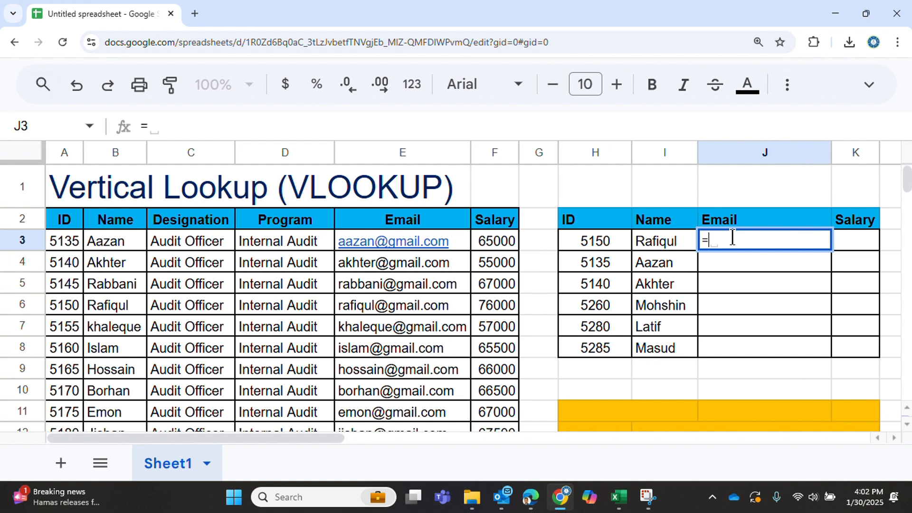
text(vloo)
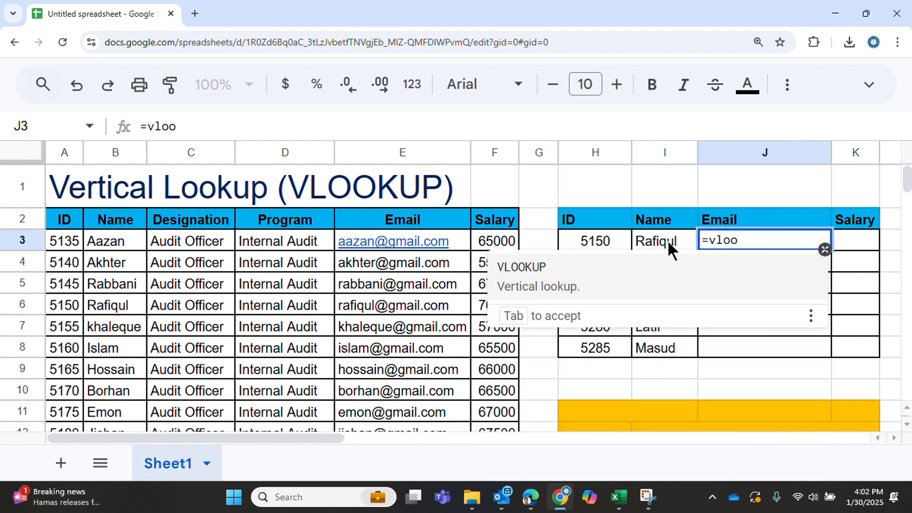
key(Tab)
click(535, 265)
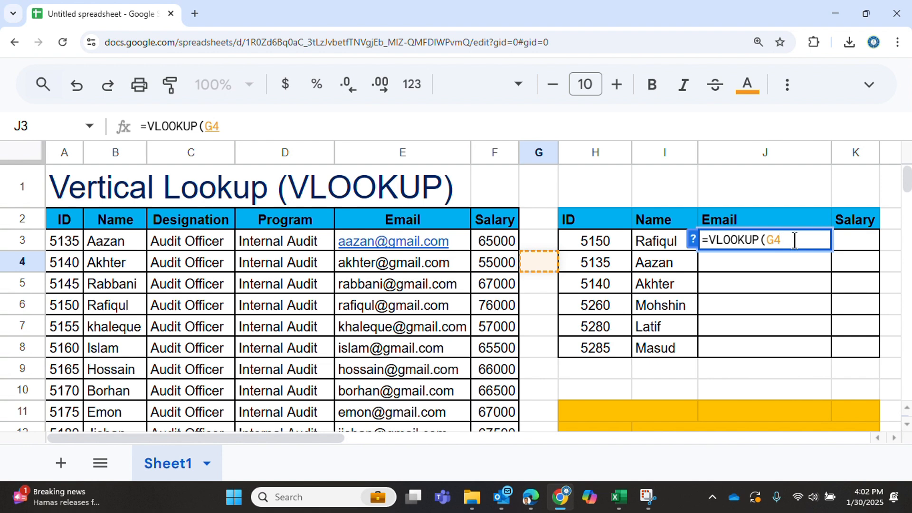
key(BackSpace)
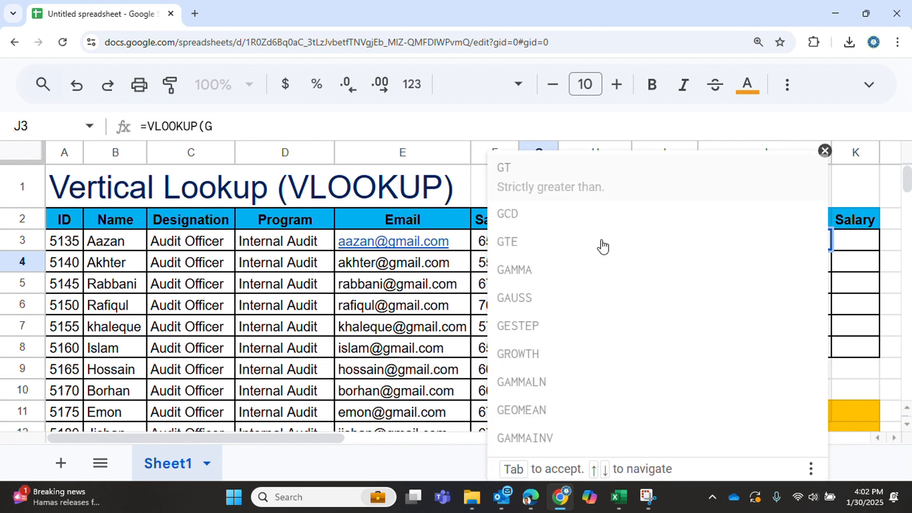
key(BackSpace)
click(601, 241)
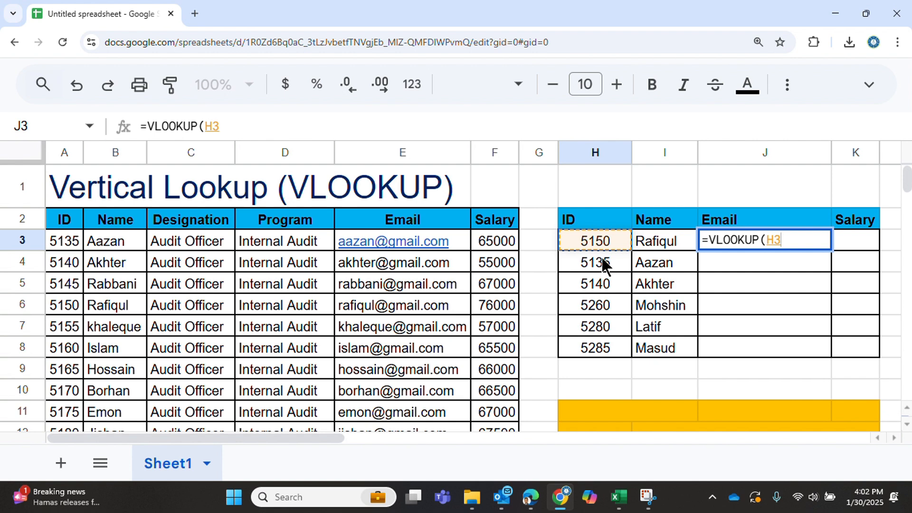
text(,)
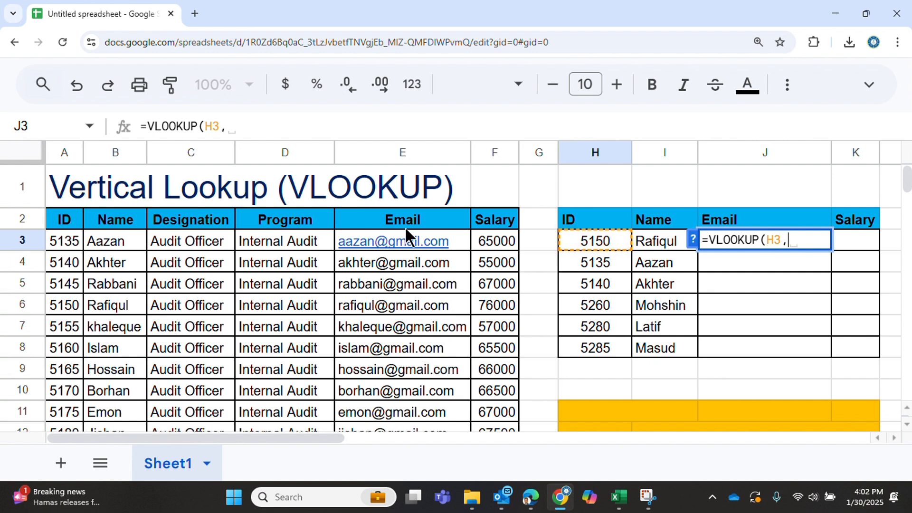
Set the lookup range of the J3 formula to the source table A2:F33
click(66, 222)
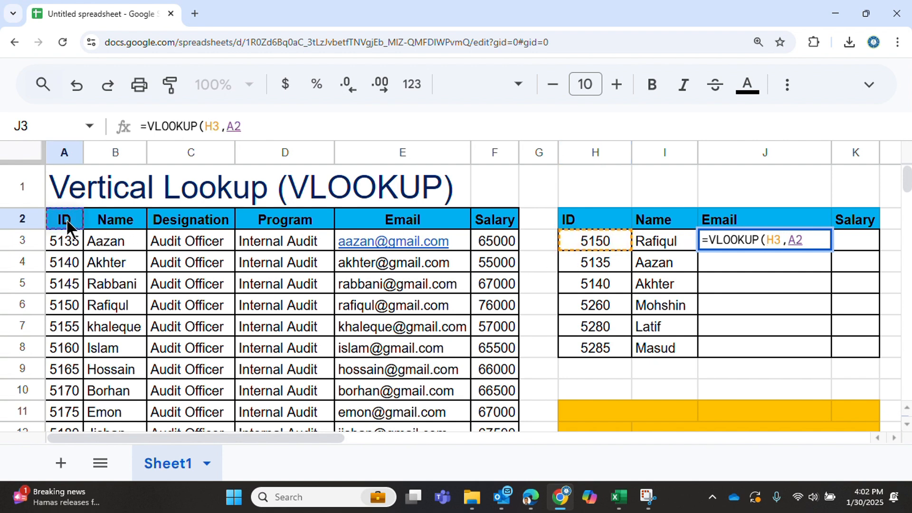
key(ctrl+shift+Right)
key(ctrl+shift+Down)
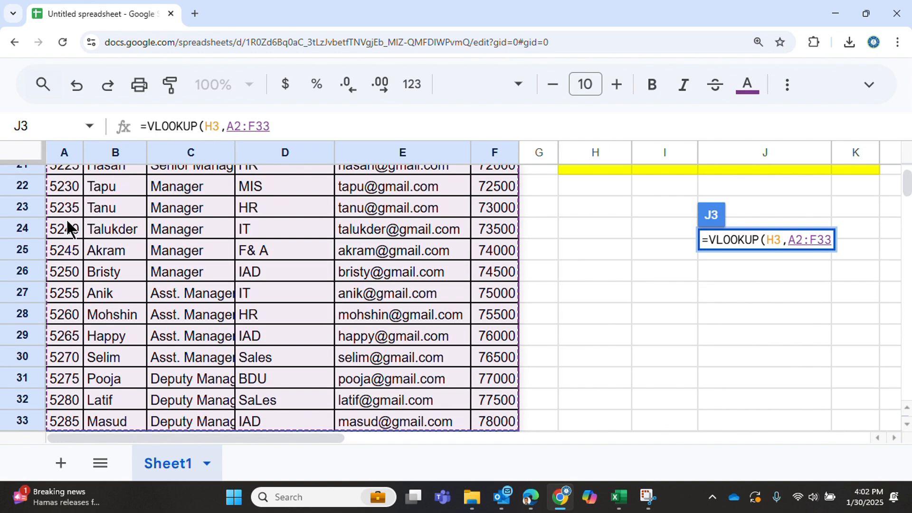
text(,)
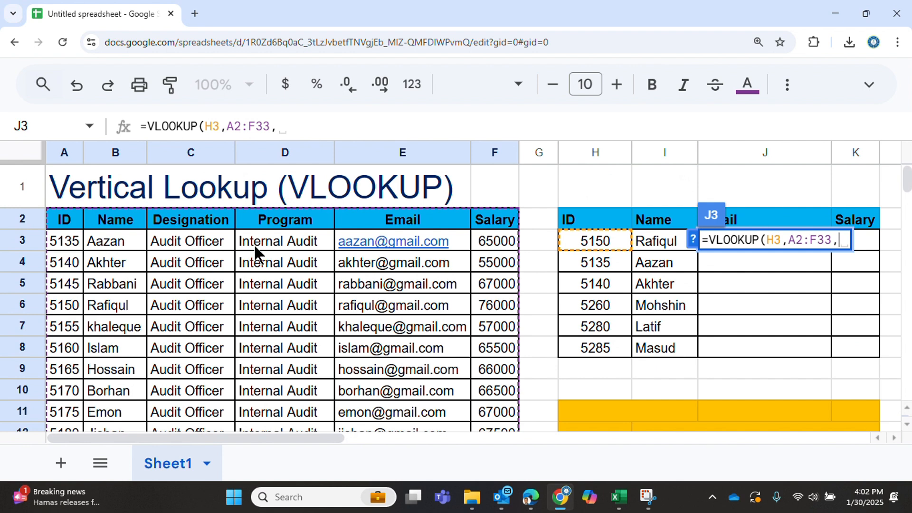
Complete the Email formula with column index 5 and match type 0, and accept the suggested autofill for the remaining rows
text(5)
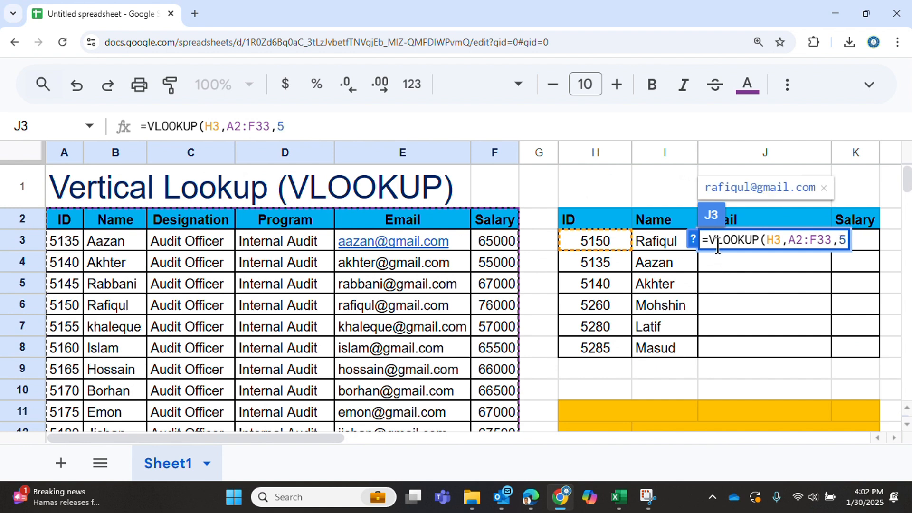
text(,0))
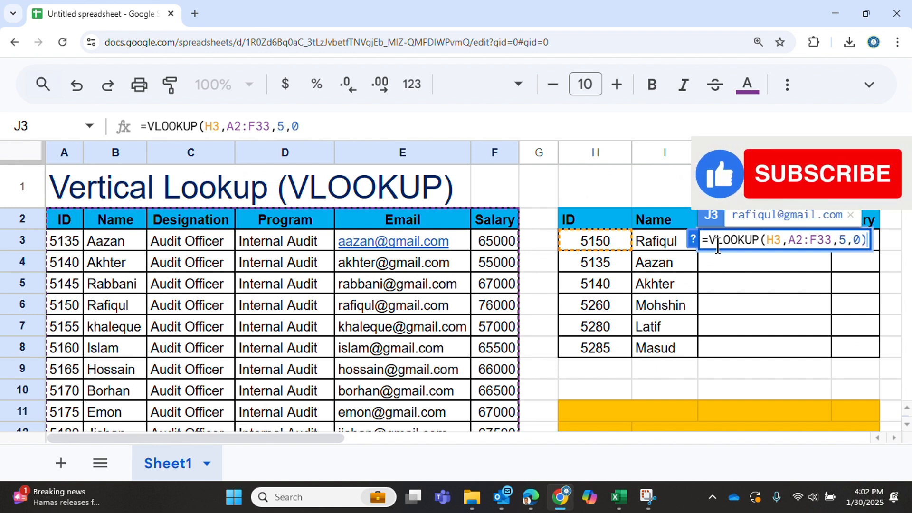
key(Return)
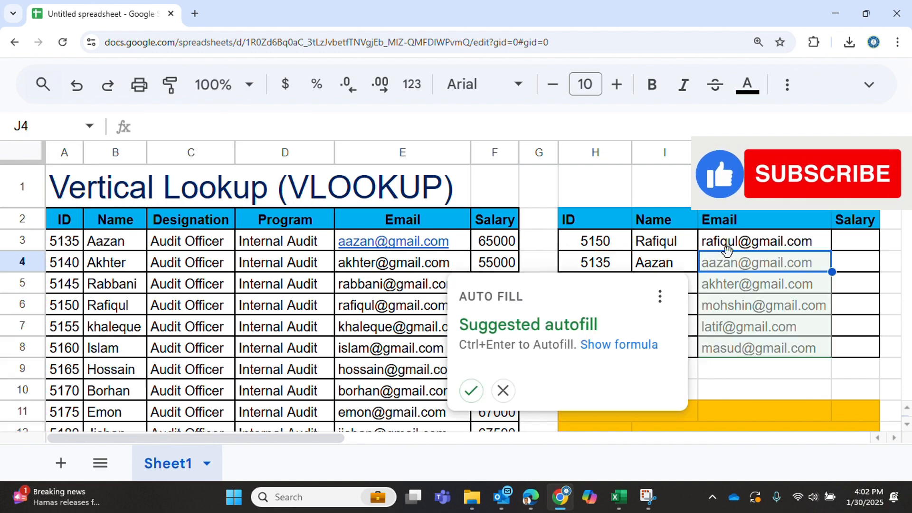
click(469, 391)
Start a VLOOKUP formula in cell K3 under Salary, using H3 as the search key
click(853, 241)
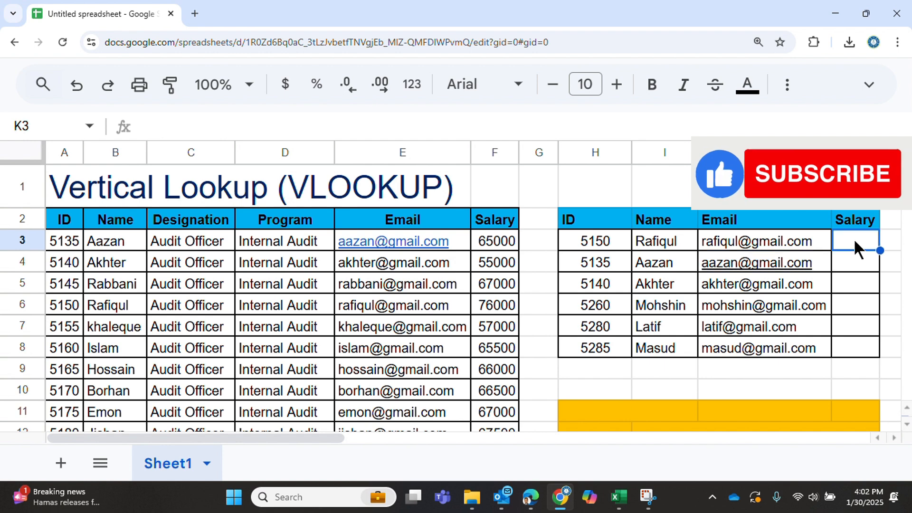
text(=)
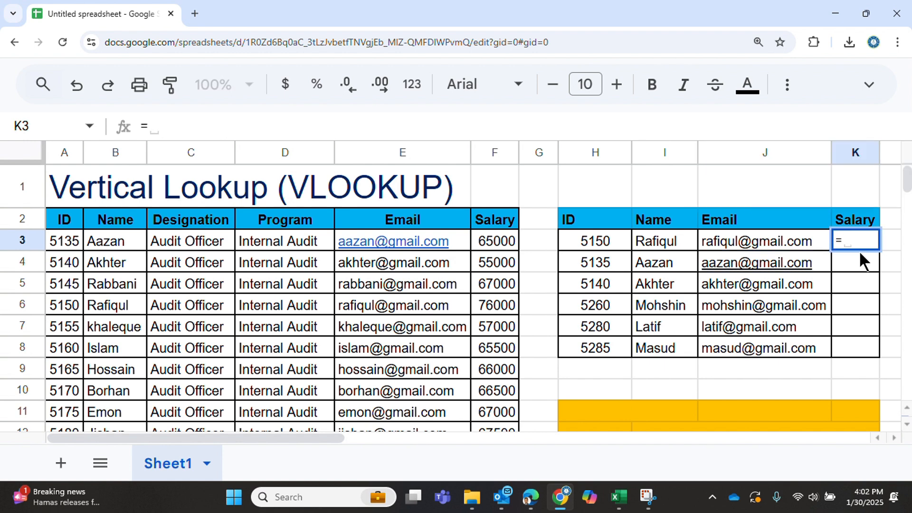
text(vloo)
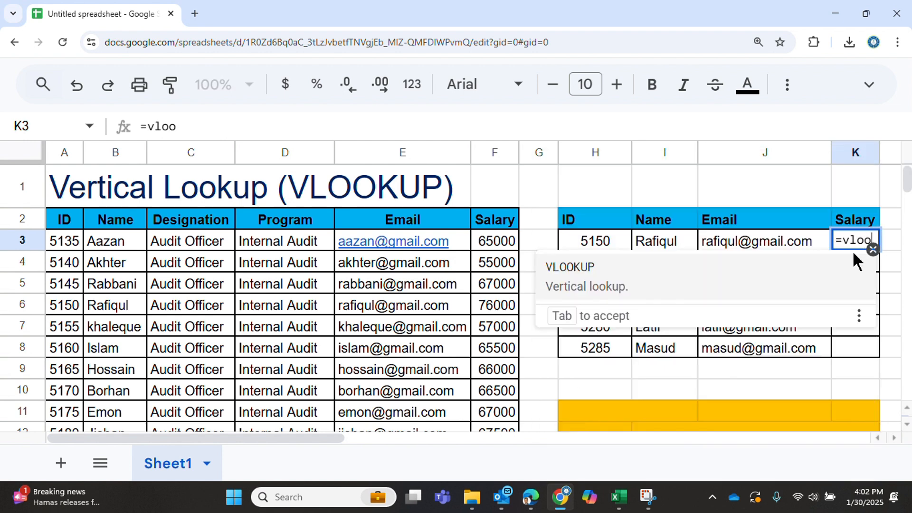
click(585, 269)
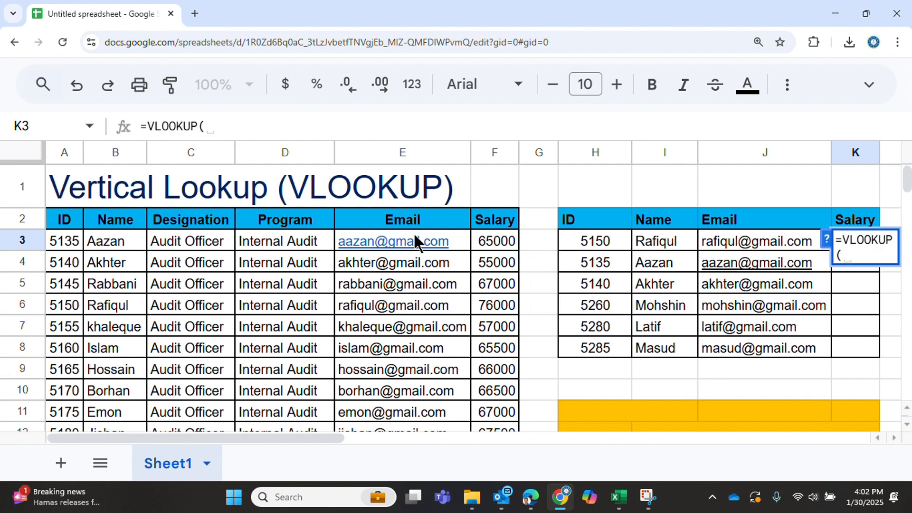
click(602, 241)
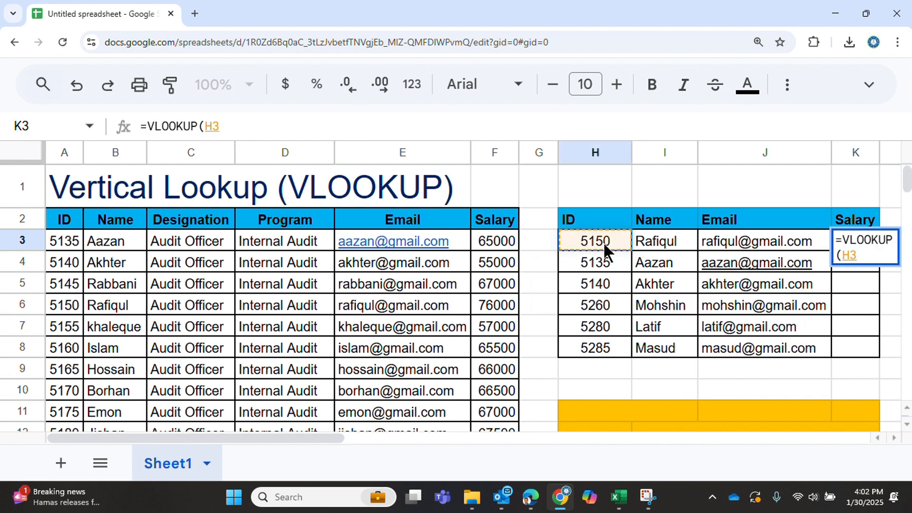
text(,)
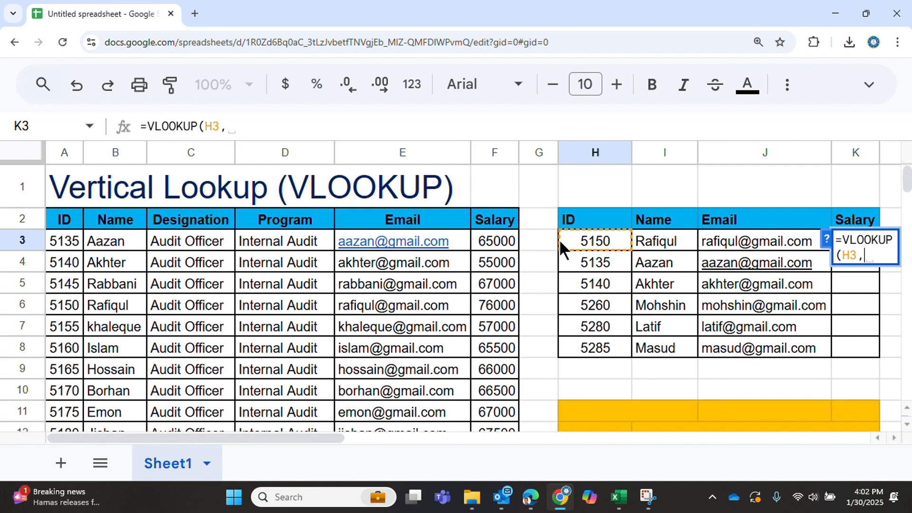
Set the lookup range of the K3 formula to the source table A2:F33
click(52, 220)
key(ctrl+shift+Down)
key(ctrl+shift+Right)
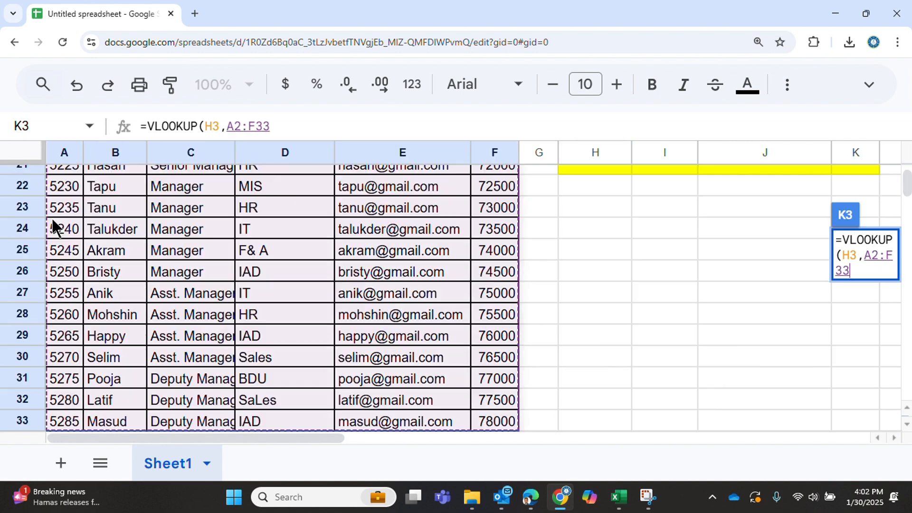
text(,)
scroll(66, 219, up, 9)
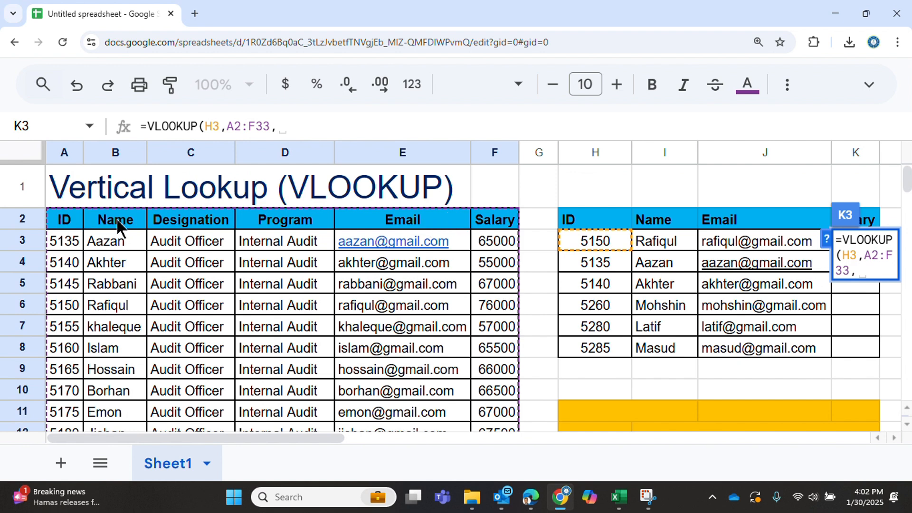
Complete the Salary formula with column index 6 and match type 0, and accept the suggested autofill for the remaining rows
text(6,)
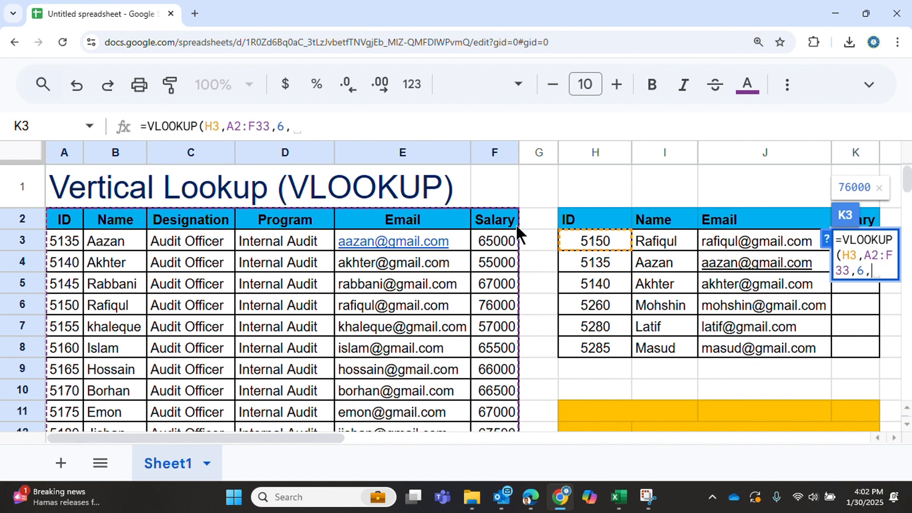
text(0))
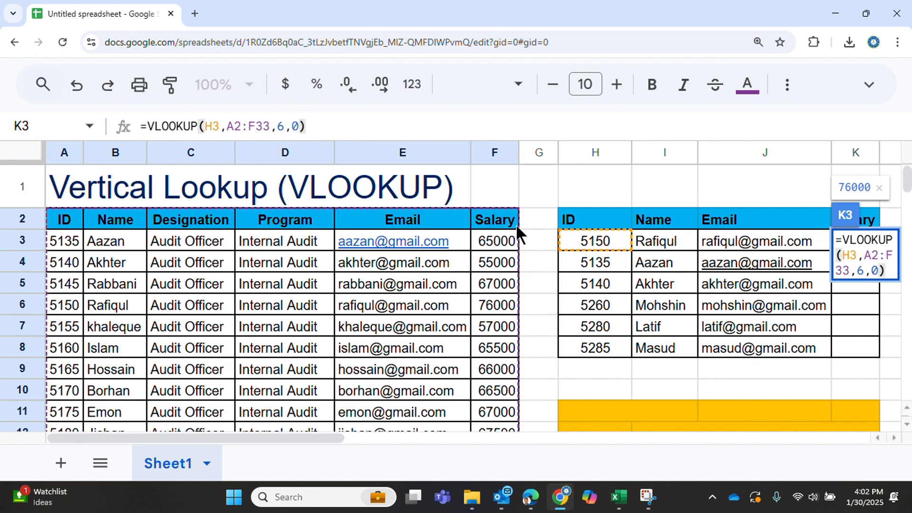
key(Return)
click(604, 390)
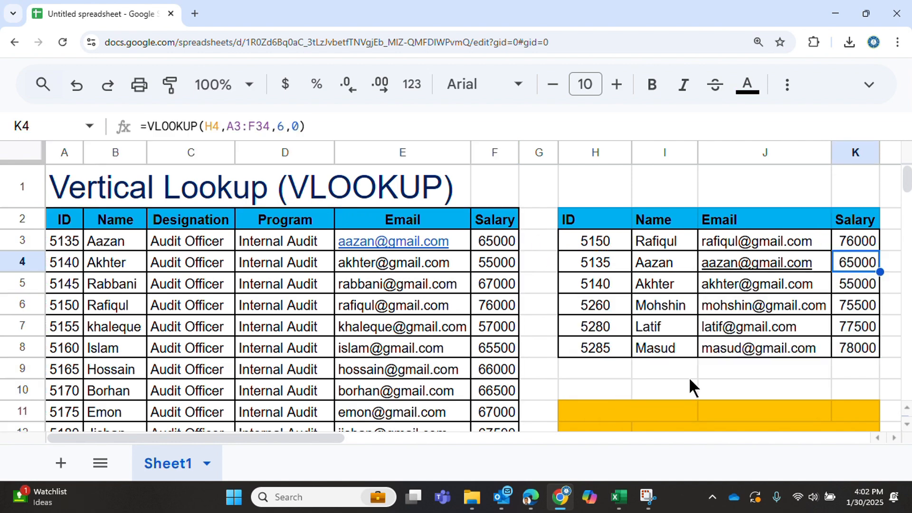